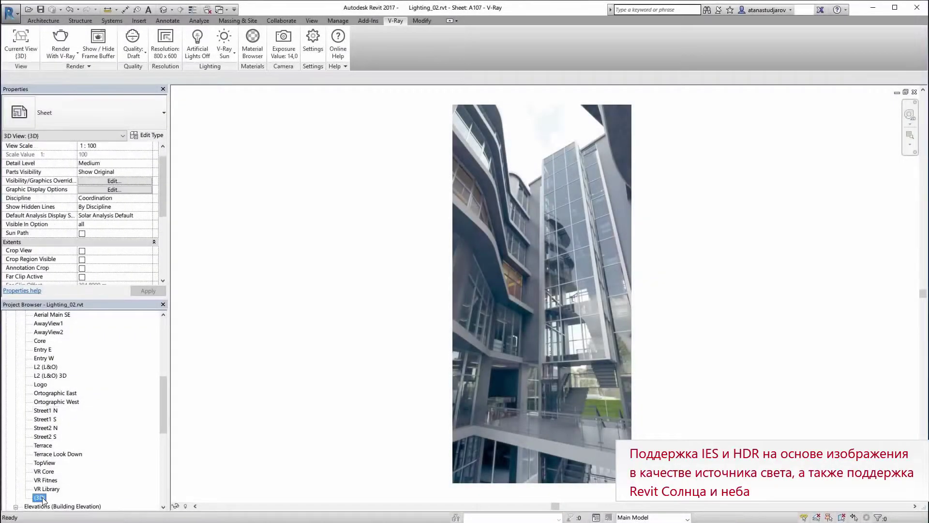
Open the Street1 N 3D view and make it the V-Ray current view.
{"action": "left_click", "coordinate": [52, 412]}
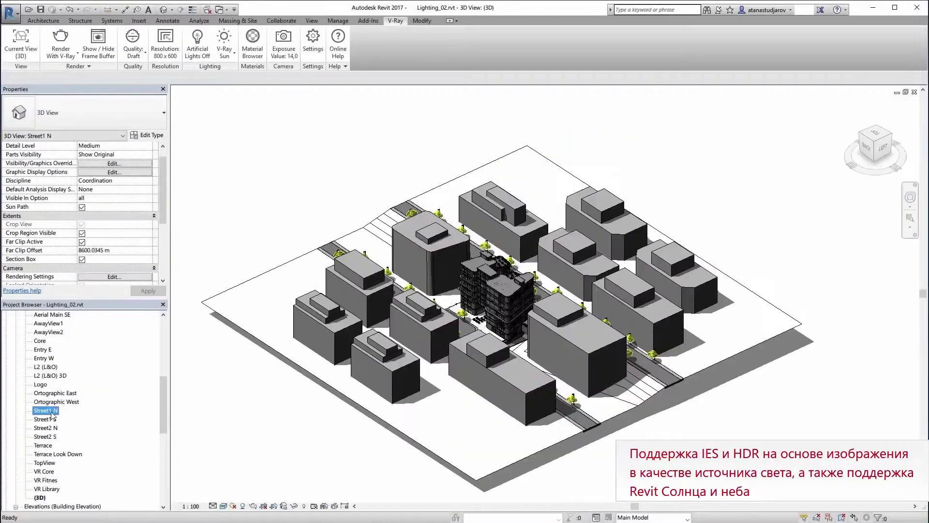
{"action": "left_click", "coordinate": [30, 39]}
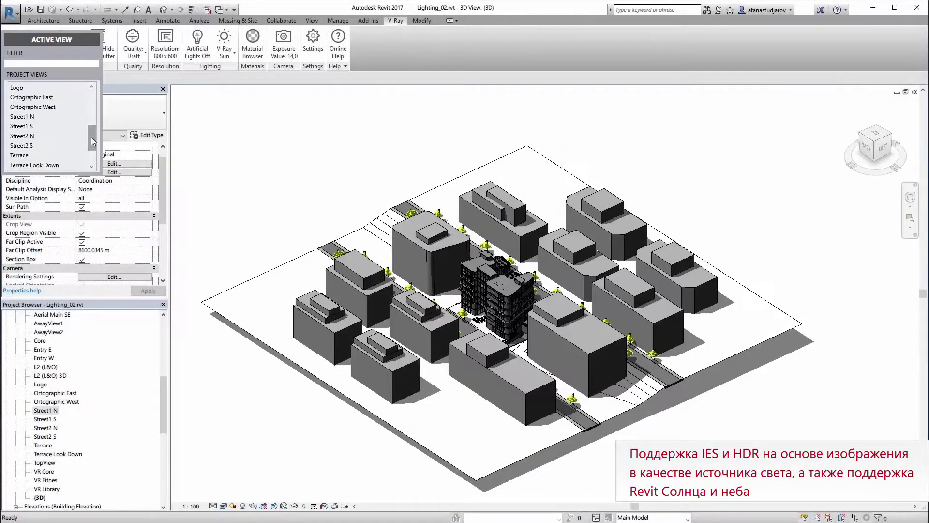
{"action": "left_click", "coordinate": [46, 116]}
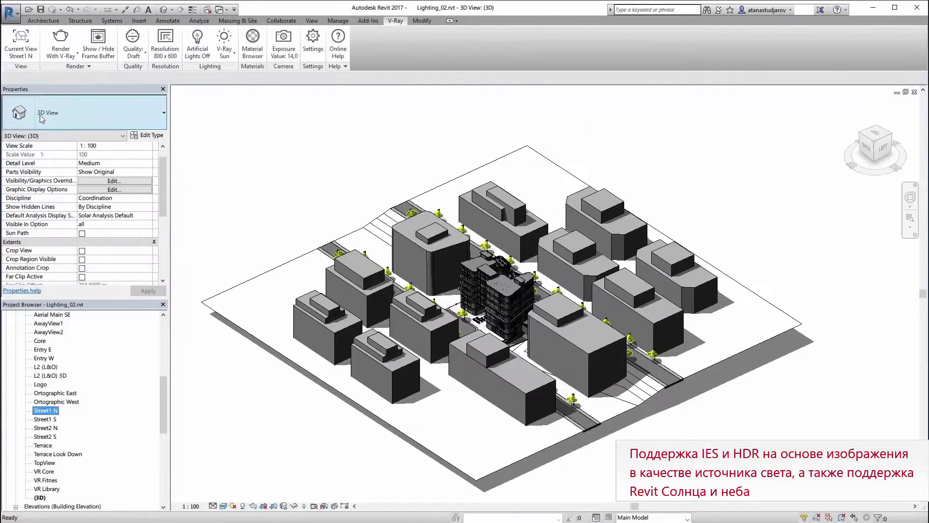
Adjust the V-Ray Sun position settings and render the street view with sun and sky.
{"action": "left_click", "coordinate": [225, 59]}
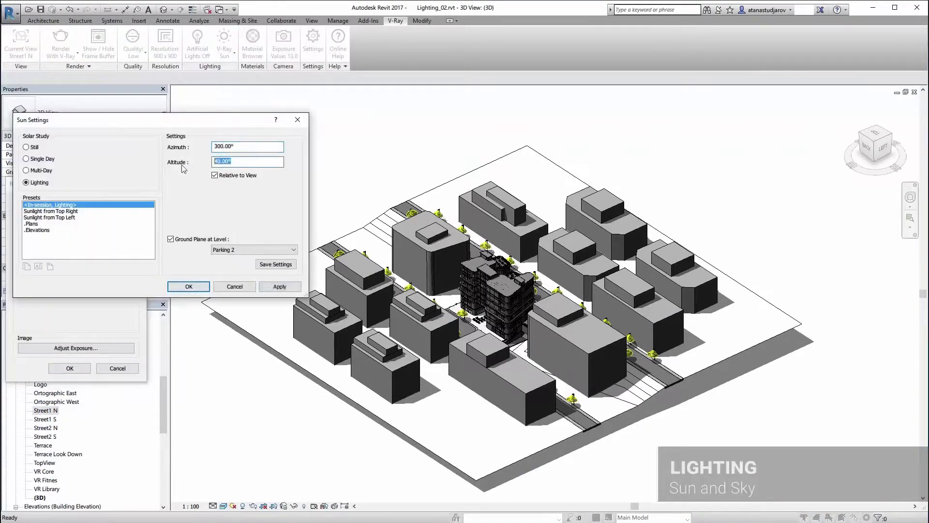
{"action": "left_click", "coordinate": [189, 286]}
{"action": "left_click", "coordinate": [70, 368]}
{"action": "left_click", "coordinate": [59, 40]}
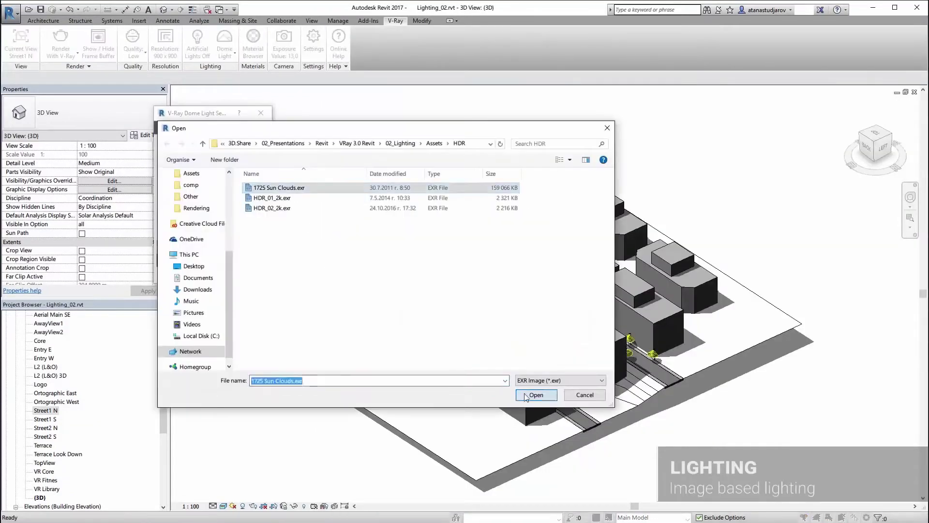
Render with the 1725 Sun Clouds dome light, then replace the Bloom lens effect with Glare.
{"action": "left_click", "coordinate": [526, 395]}
{"action": "left_click", "coordinate": [61, 44]}
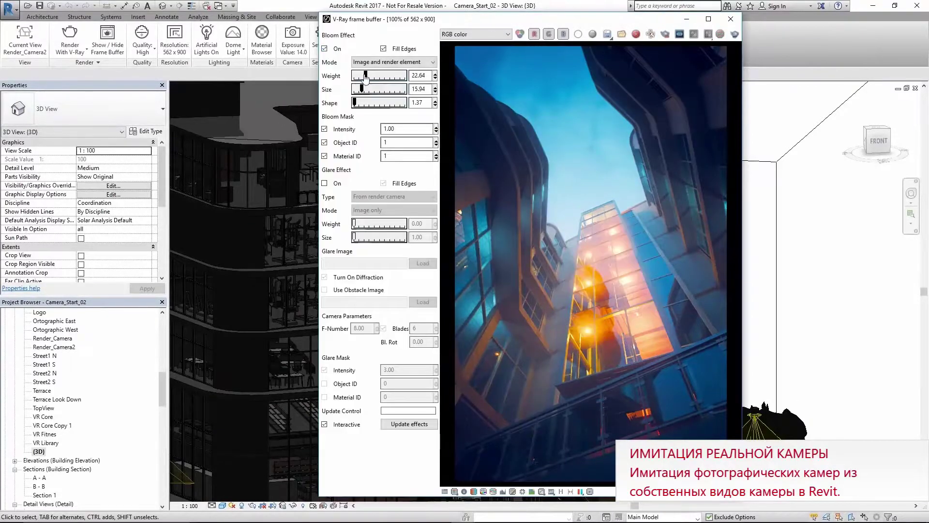
{"action": "left_click_drag", "start_coordinate": [365, 78], "coordinate": [369, 89]}
{"action": "left_click", "coordinate": [324, 48]}
{"action": "left_click", "coordinate": [325, 182]}
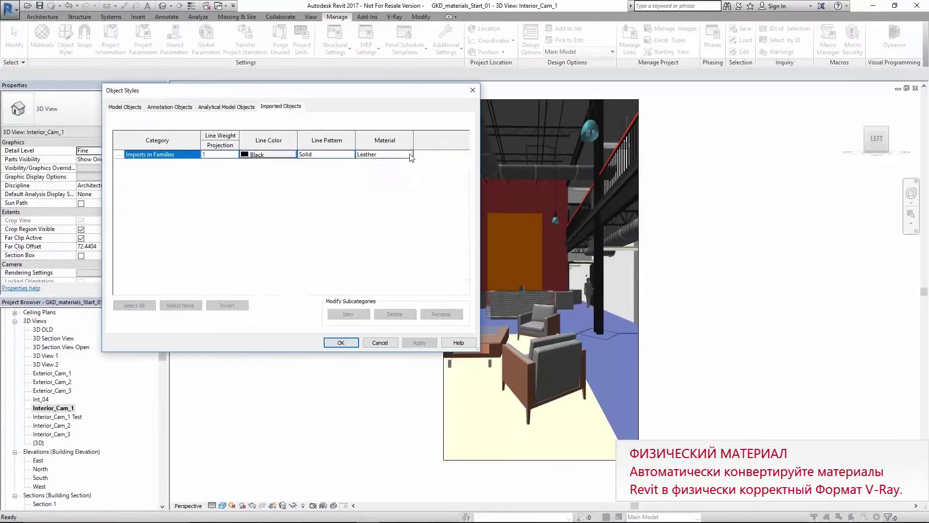
{"action": "left_click", "coordinate": [410, 156]}
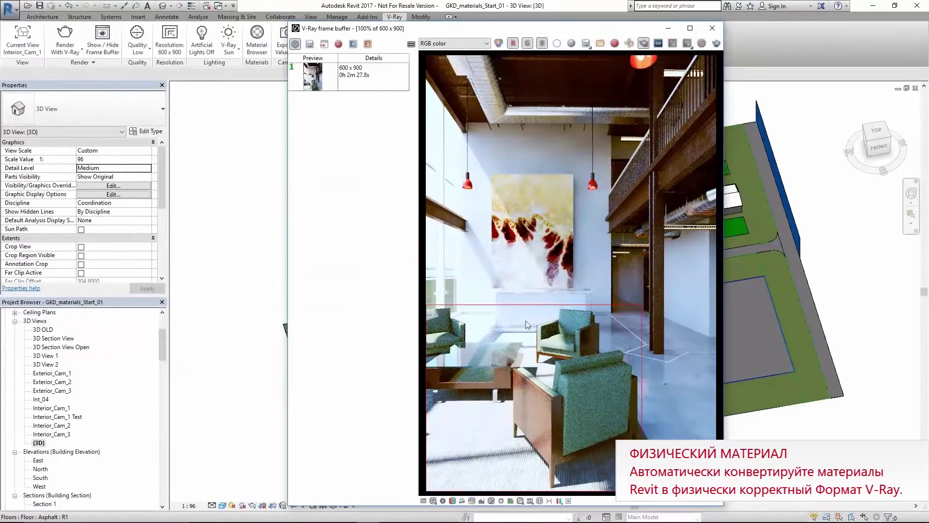
Close the V-Ray frame buffer and open the V-Ray Material Browser.
{"action": "left_click", "coordinate": [712, 28]}
{"action": "left_click", "coordinate": [260, 35]}
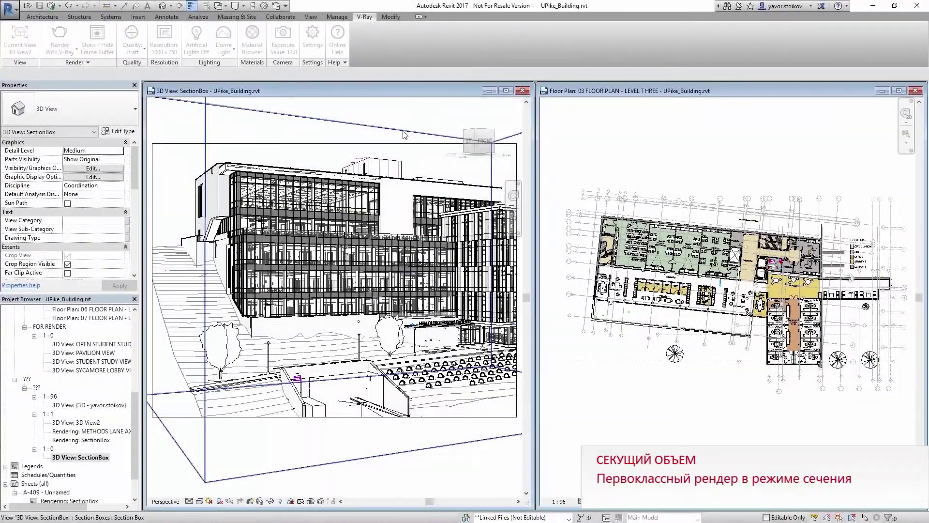
Drag the section box's right and bottom grips inward to a thin slice of the UPike building.
{"action": "left_click", "coordinate": [404, 135]}
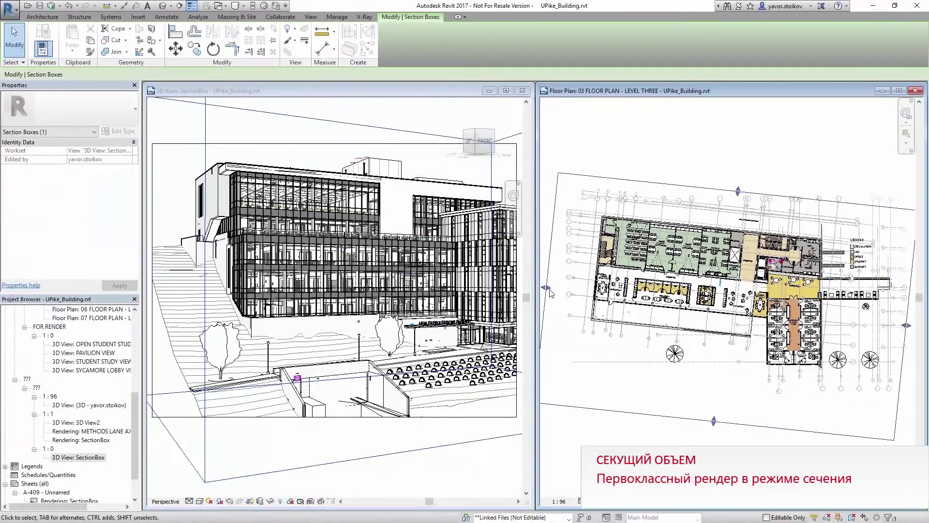
{"action": "left_click_drag", "start_coordinate": [906, 325], "coordinate": [851, 271]}
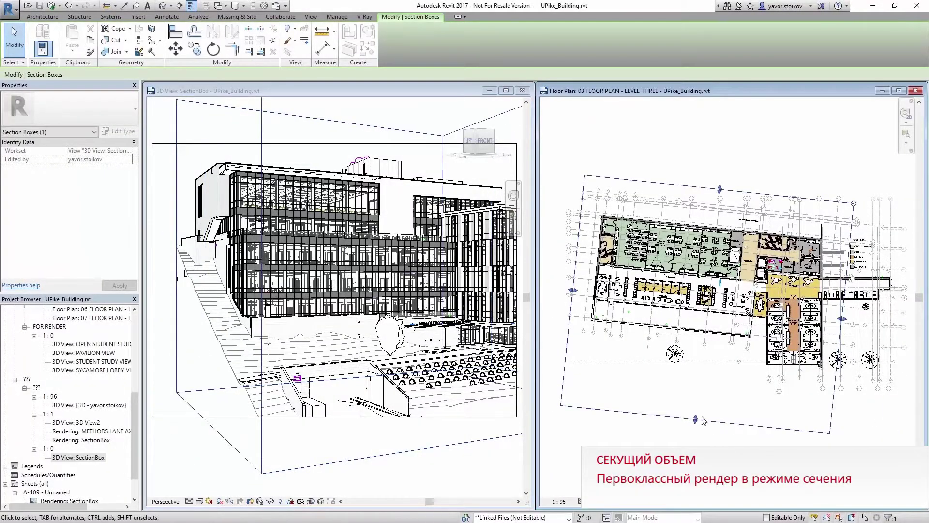
{"action": "left_click_drag", "start_coordinate": [727, 423], "coordinate": [716, 249]}
{"action": "key", "text": "Escape"}
Check Global Materials in the V-Ray Material Browser, then render the sectioned 3D view.
{"action": "left_click", "coordinate": [364, 16]}
{"action": "left_click", "coordinate": [252, 38]}
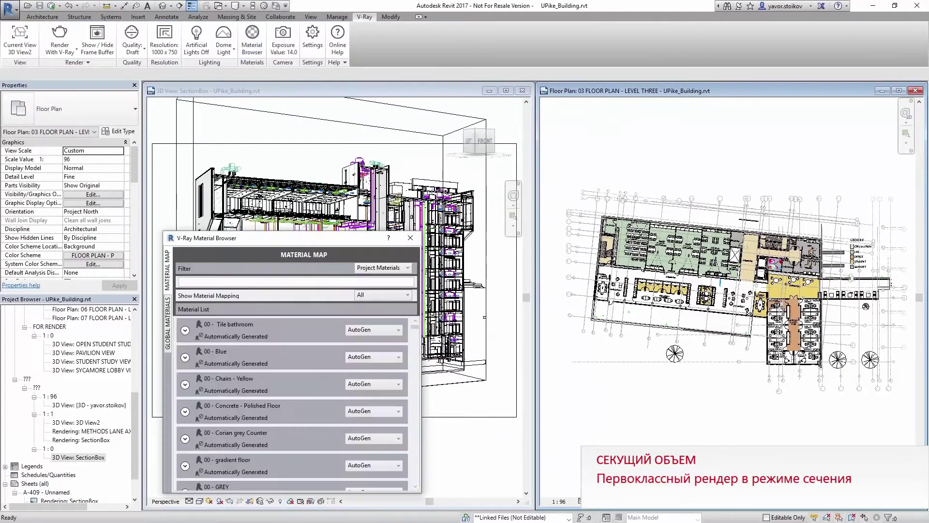
{"action": "left_click", "coordinate": [167, 323]}
{"action": "left_click", "coordinate": [410, 238]}
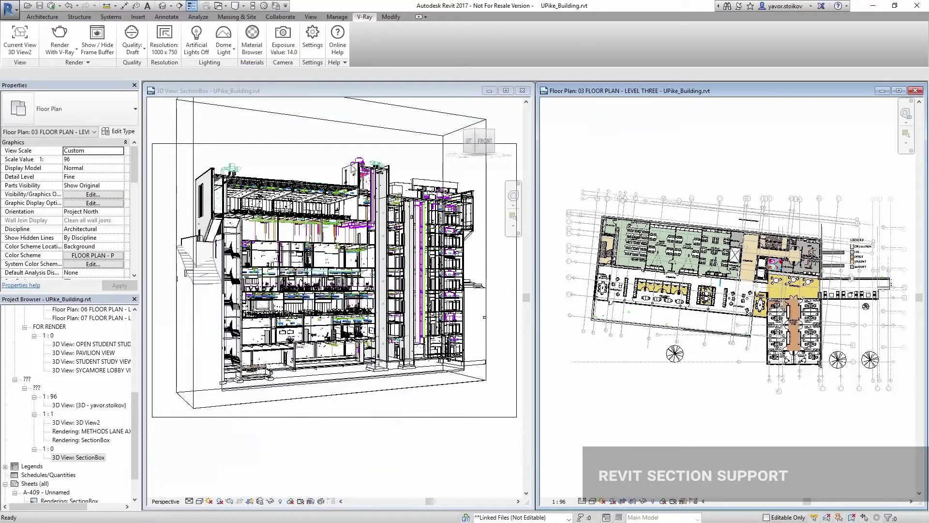
{"action": "left_click", "coordinate": [61, 37]}
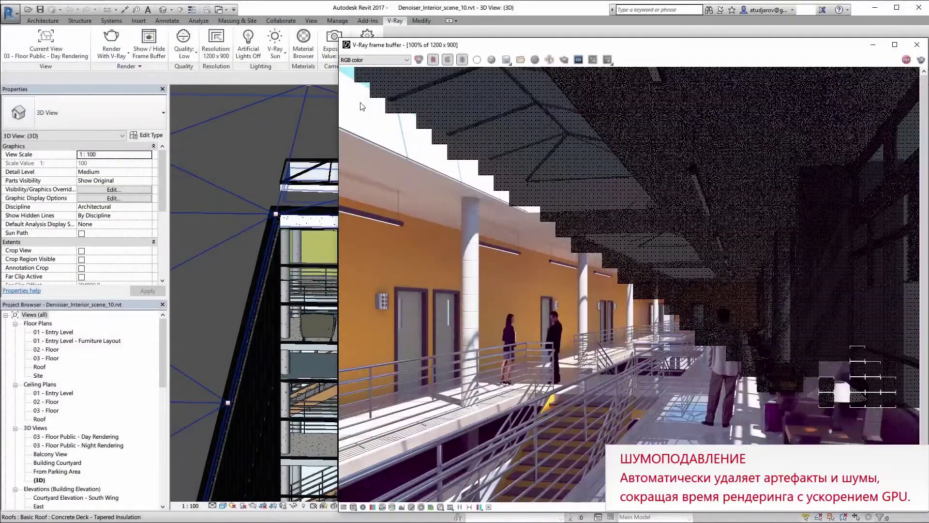
Zoom the denoised corridor render to 200% and show the frame buffer's render history panel.
{"action": "scroll", "coordinate": [395, 263], "scroll_direction": "up", "scroll_amount": 1}
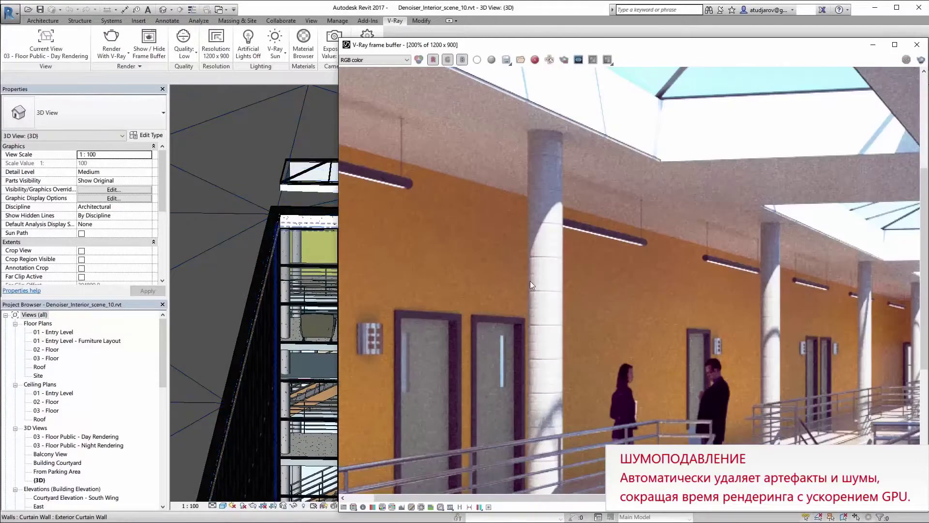
{"action": "left_click", "coordinate": [461, 506]}
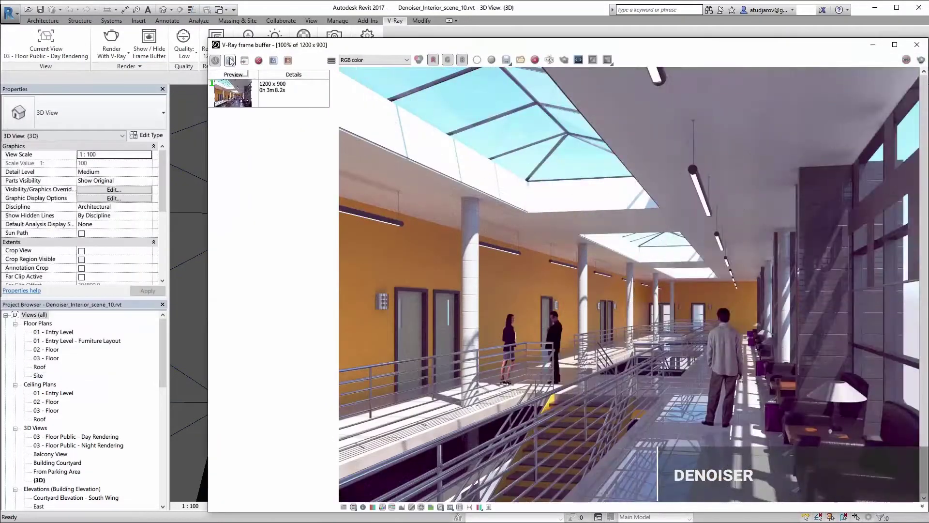
{"action": "scroll", "coordinate": [431, 266], "scroll_direction": "up", "scroll_amount": 1}
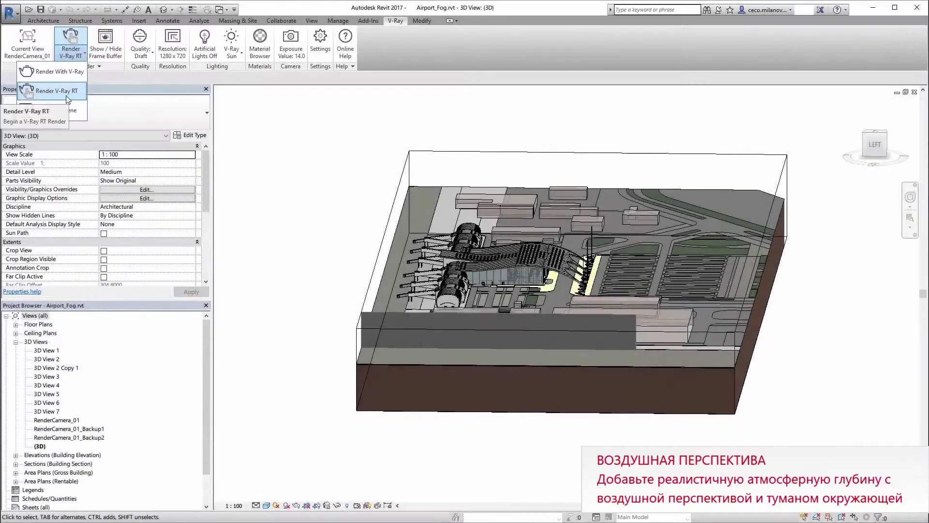
Render the airport view with Environment Fog enabled and uncover the fog settings.
{"action": "left_click", "coordinate": [67, 91]}
{"action": "left_click", "coordinate": [320, 42]}
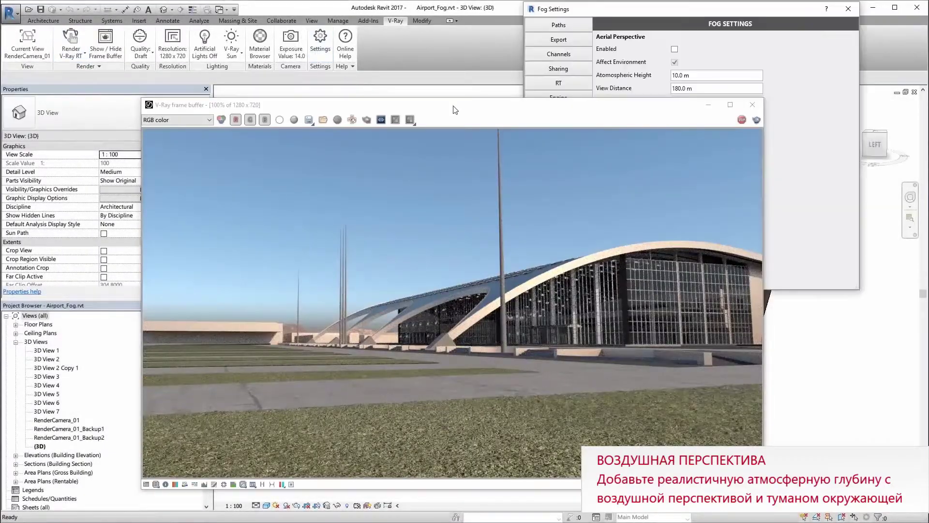
{"action": "left_click_drag", "start_coordinate": [455, 110], "coordinate": [450, 240]}
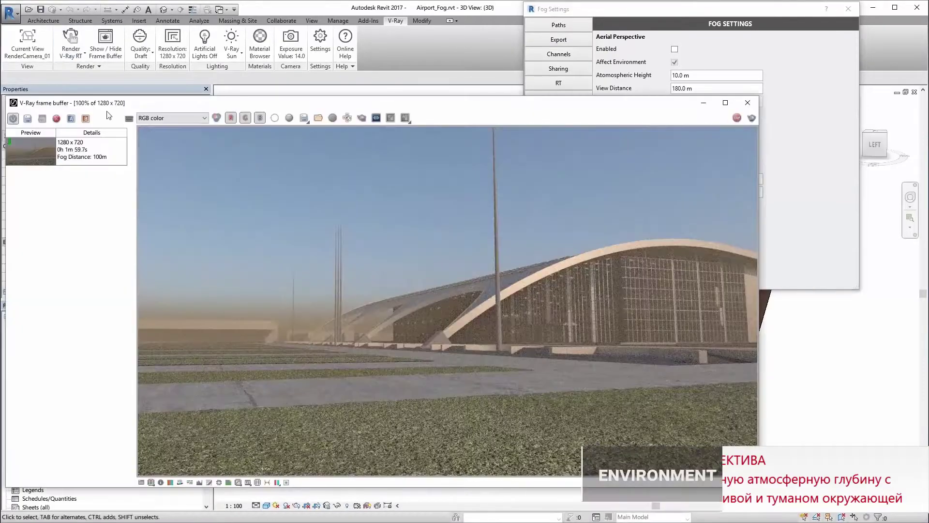
Note a history render as 'Fog Distance: 400m', compare fog renders, then re-render the airport.
{"action": "right_click", "coordinate": [78, 154]}
{"action": "left_click", "coordinate": [170, 234]}
{"action": "left_click", "coordinate": [92, 180]}
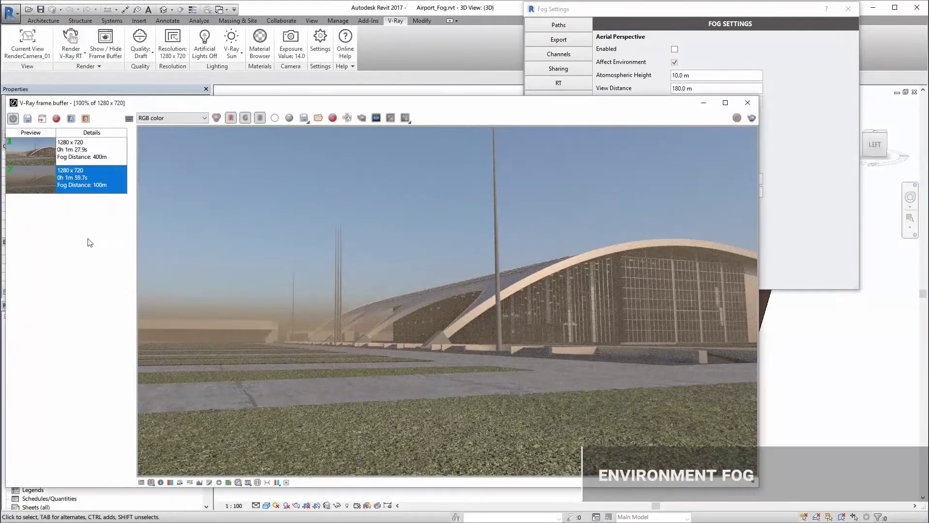
{"action": "left_click", "coordinate": [92, 151]}
{"action": "left_click", "coordinate": [92, 179]}
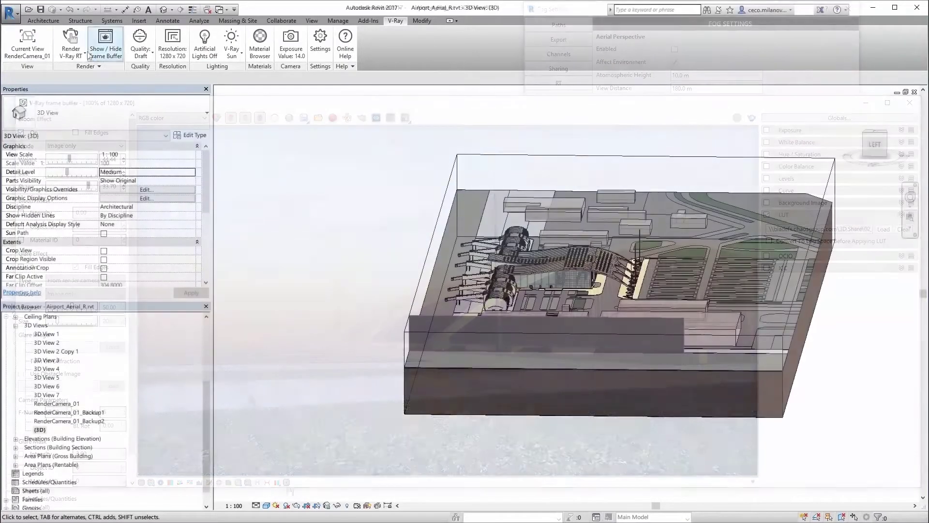
{"action": "left_click", "coordinate": [85, 52]}
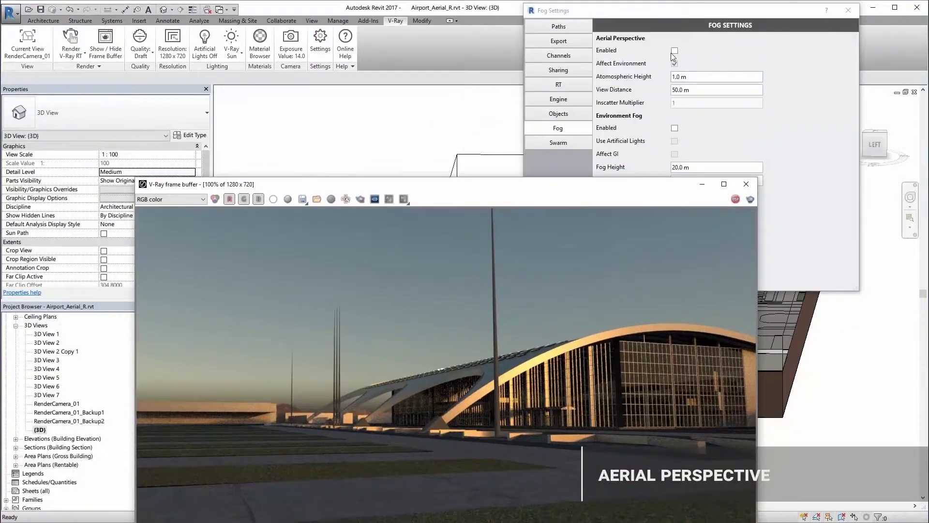
Enable aerial perspective and note history renders 'Height: 1m' and 'Height: 10m/Distance: 50m'.
{"action": "left_click", "coordinate": [675, 51]}
{"action": "type", "text": "Height: 1m"}
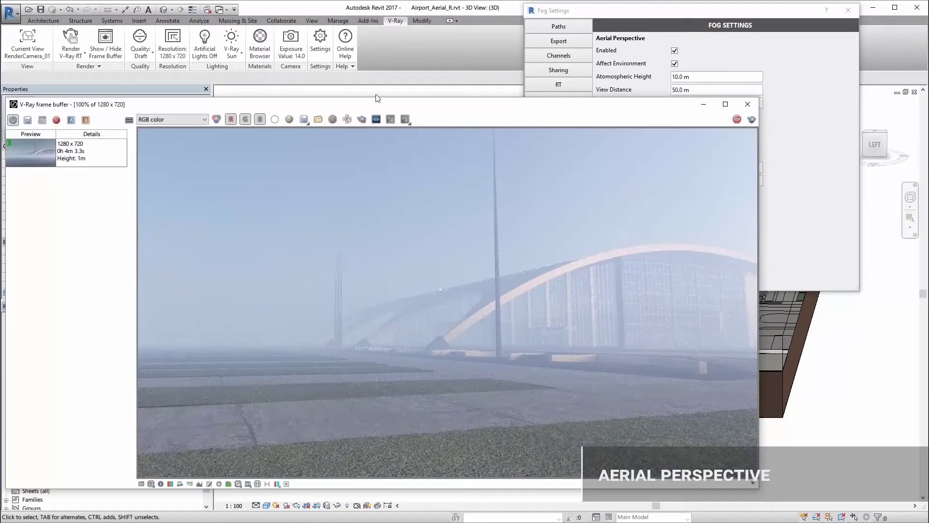
{"action": "left_click", "coordinate": [28, 120]}
{"action": "type", "text": "Height: 10m/Distance: 50m"}
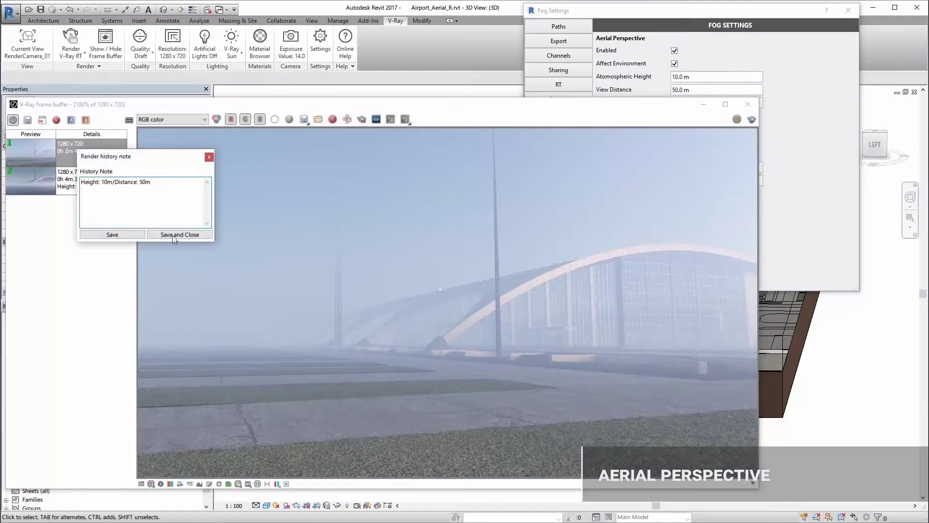
{"action": "left_click", "coordinate": [174, 235]}
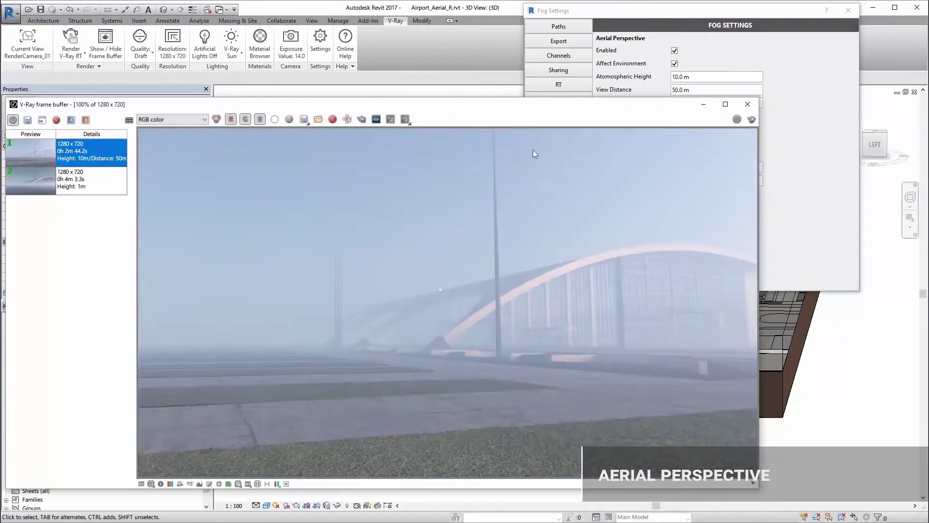
Re-render with a new view distance, note it 'Distance: 180m', and compare with the previous render.
{"action": "left_click", "coordinate": [663, 94]}
{"action": "left_click", "coordinate": [71, 41]}
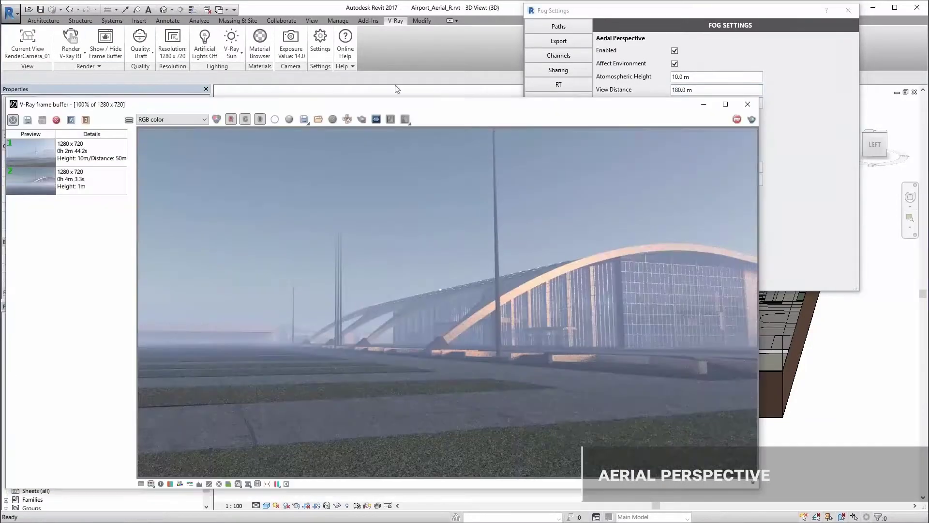
{"action": "double_click", "coordinate": [79, 150]}
{"action": "type", "text": "Distance: 180m"}
{"action": "left_click", "coordinate": [174, 236]}
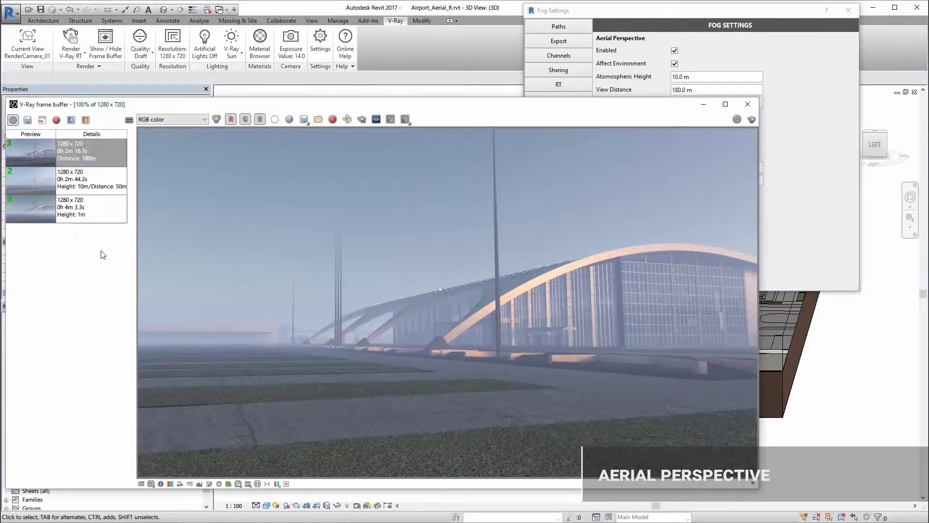
{"action": "double_click", "coordinate": [91, 179]}
{"action": "double_click", "coordinate": [91, 151]}
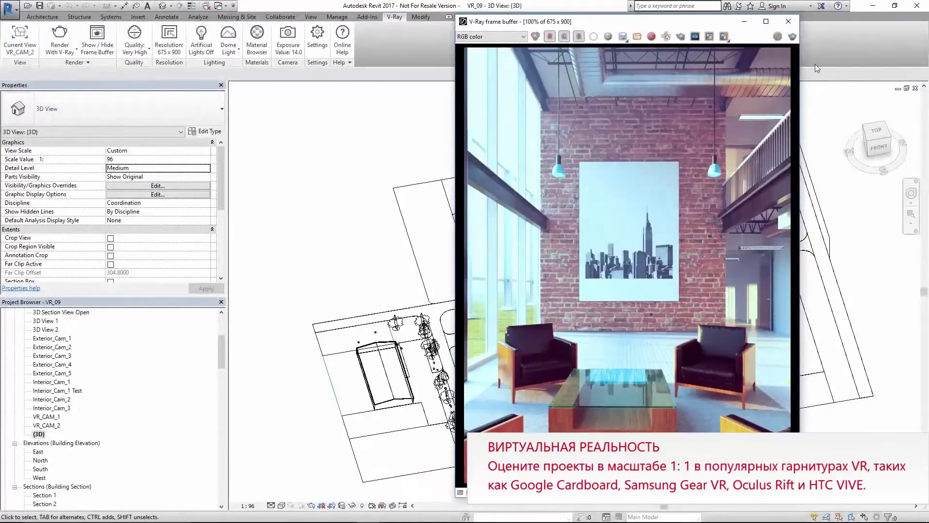
Set the camera to stereo panorama with 18000 x 1500 resolution and render.
{"action": "left_click", "coordinate": [288, 39]}
{"action": "left_click", "coordinate": [386, 51]}
{"action": "left_click", "coordinate": [169, 39]}
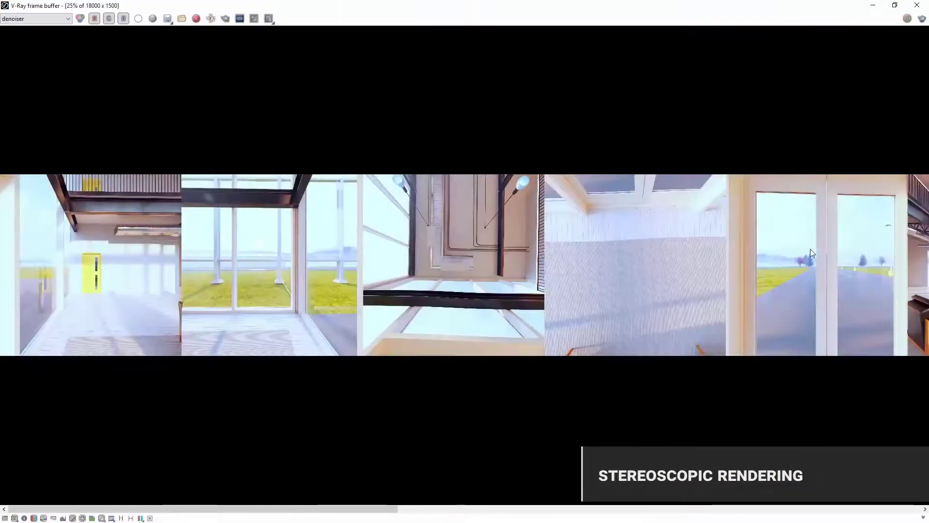
Pan and zoom the denoised panorama, then preview it as a red/cyan stereo anaglyph.
{"action": "middle_click_drag", "start_coordinate": [810, 249], "coordinate": [555, 272]}
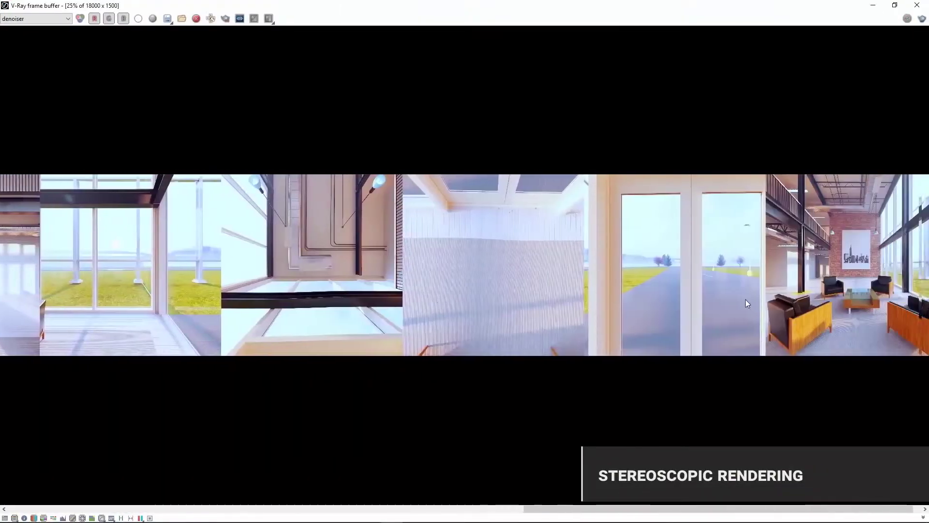
{"action": "scroll", "coordinate": [881, 279], "scroll_direction": "up", "scroll_amount": 1}
{"action": "left_click", "coordinate": [141, 518]}
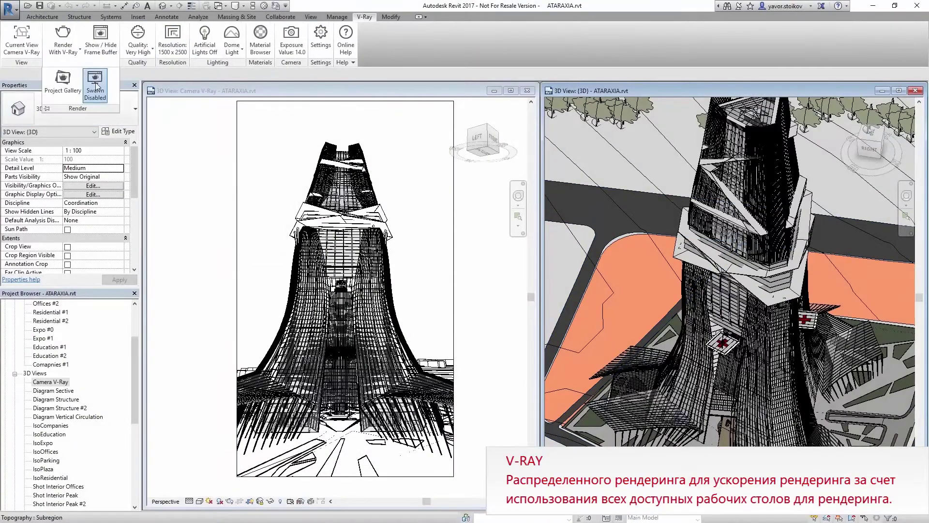
Render the ATARAXIA tower with Swarm and view the 19 distributed rendering nodes on the Swarm page.
{"action": "left_click", "coordinate": [63, 36]}
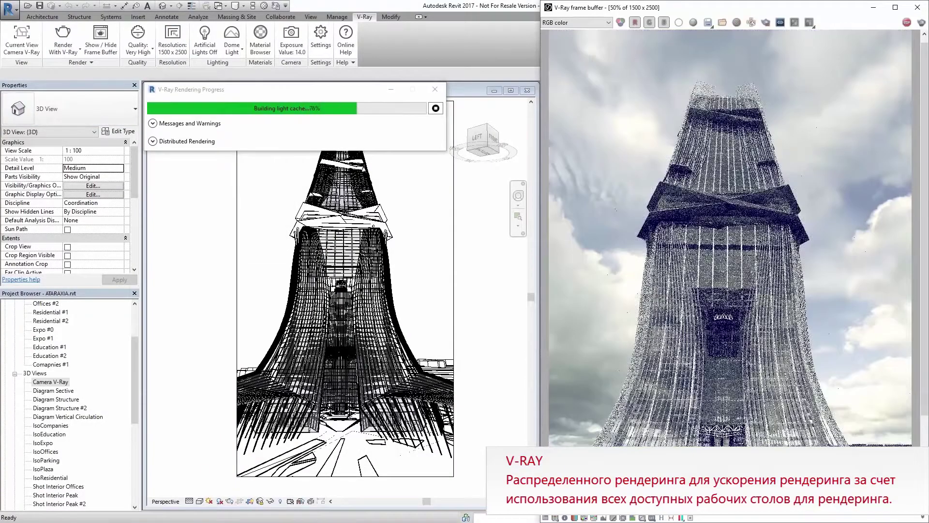
{"action": "left_click", "coordinate": [152, 141]}
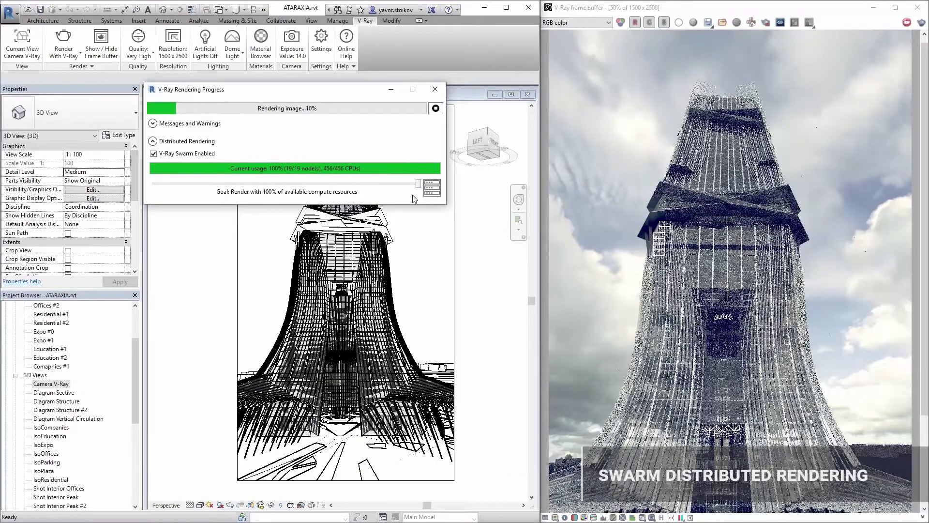
{"action": "left_click", "coordinate": [437, 194]}
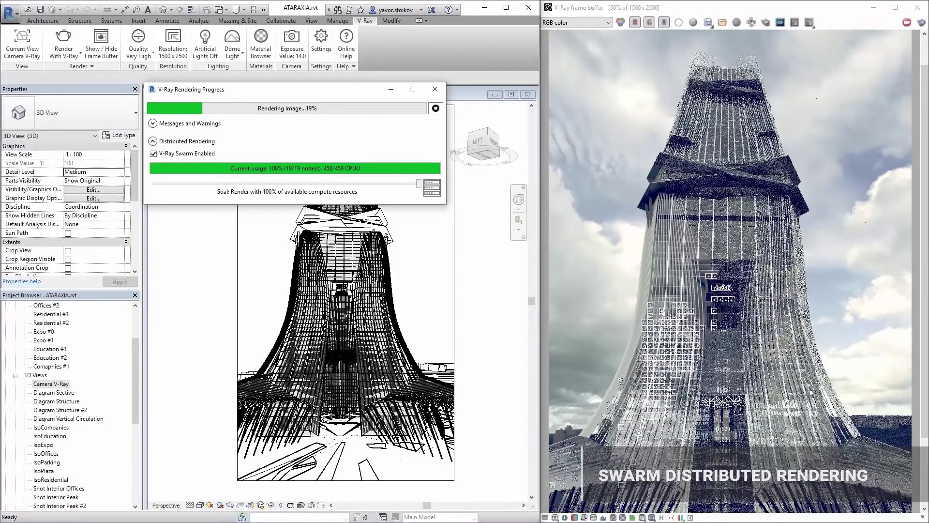
{"action": "scroll", "coordinate": [726, 271], "scroll_direction": "up", "scroll_amount": 2}
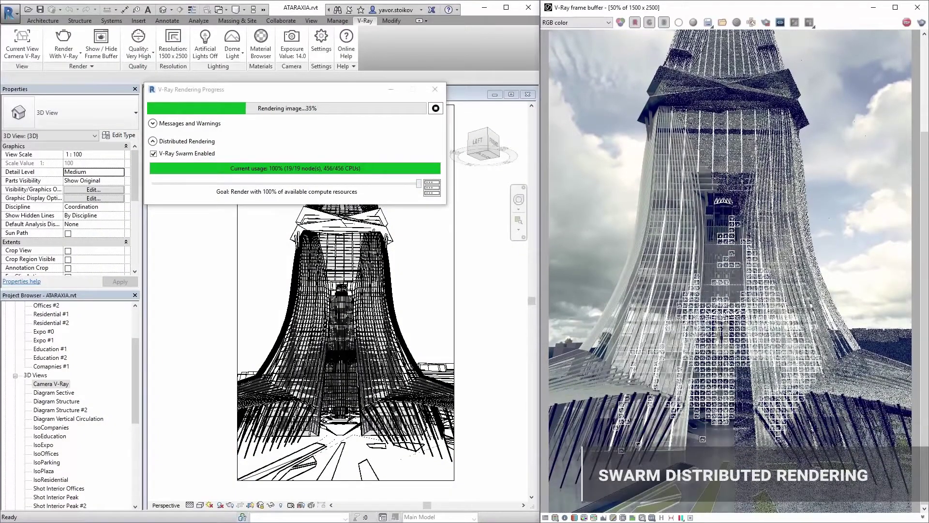